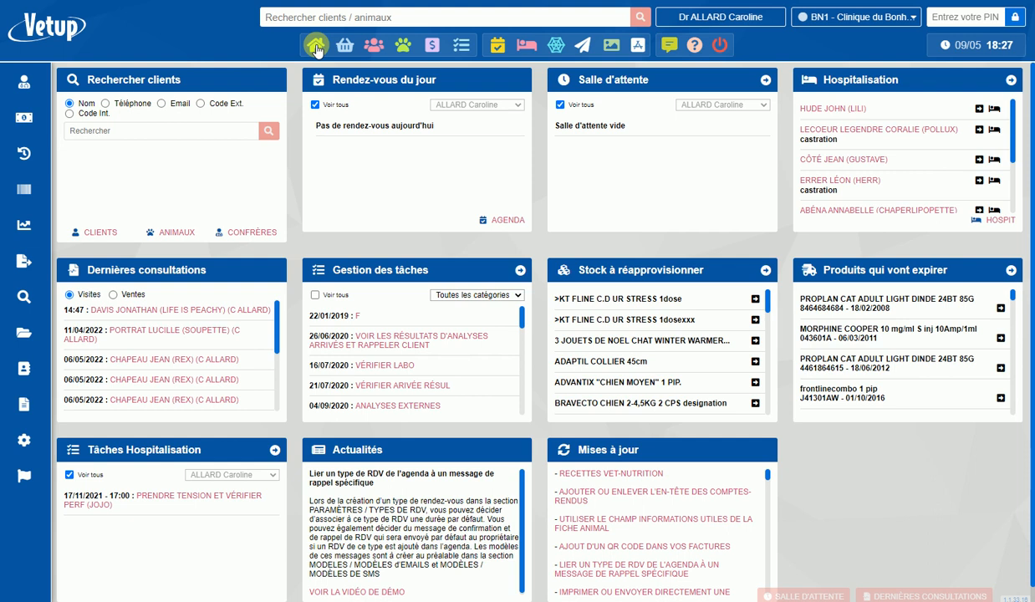
Step: Search the catalogue's list of procedures (Liste des Actes) for "ancien"
{"action": "left_click", "coordinate": [24, 190]}
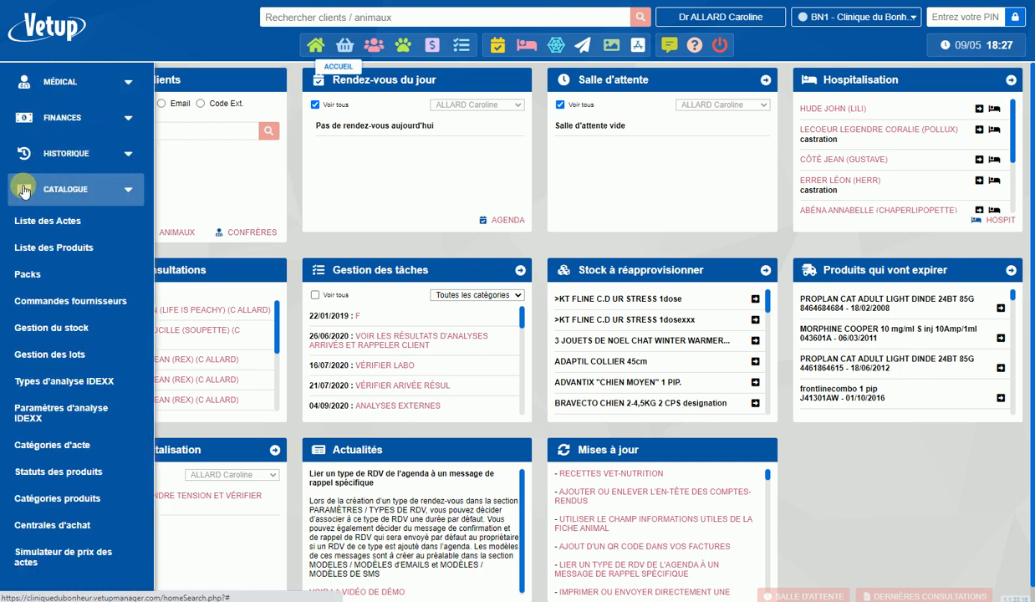
{"action": "left_click", "coordinate": [47, 221]}
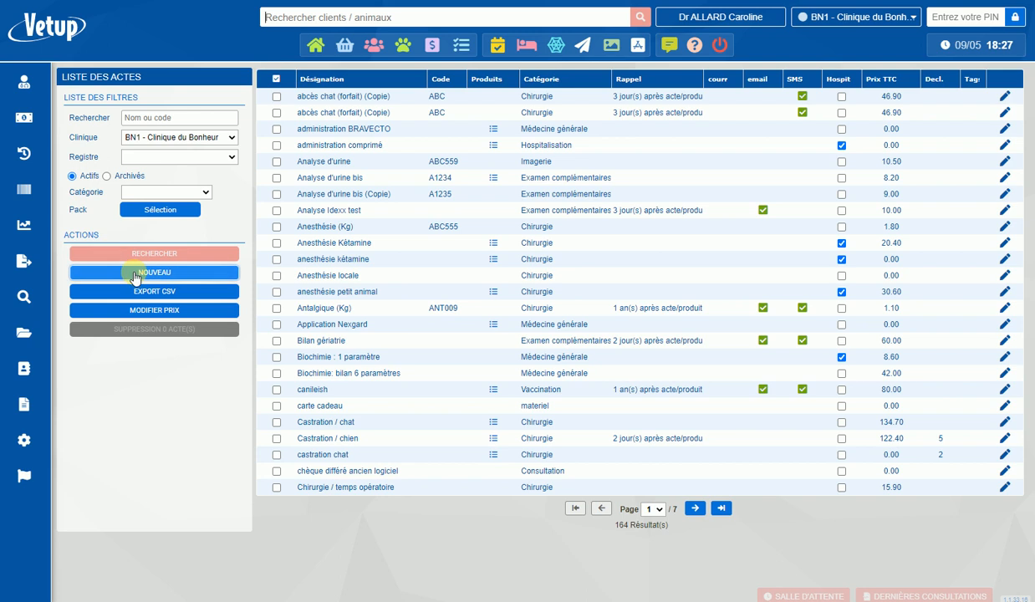
{"action": "left_click", "coordinate": [147, 116]}
{"action": "type", "text": "ancie"}
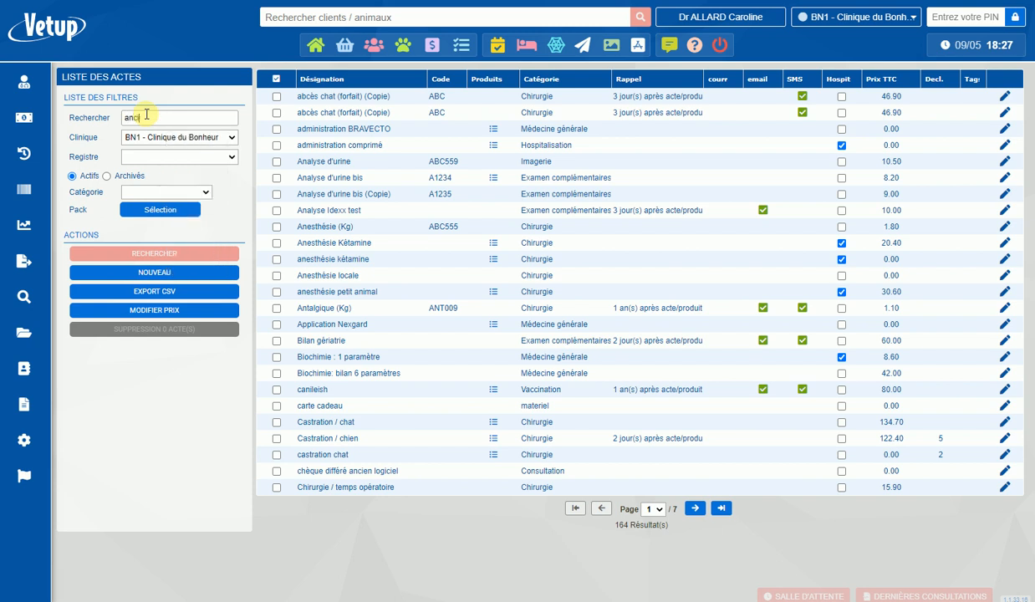
{"action": "type", "text": "n"}
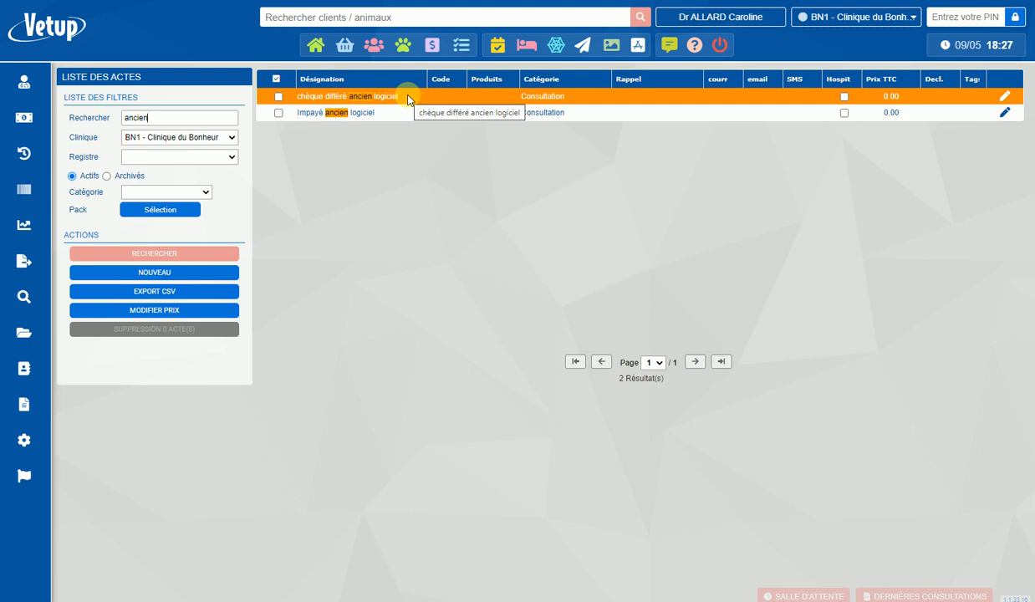
Step: Find the client who owns the cat Cake and create a consultation for Cake without linking it to the referring vet
{"action": "left_click", "coordinate": [286, 16]}
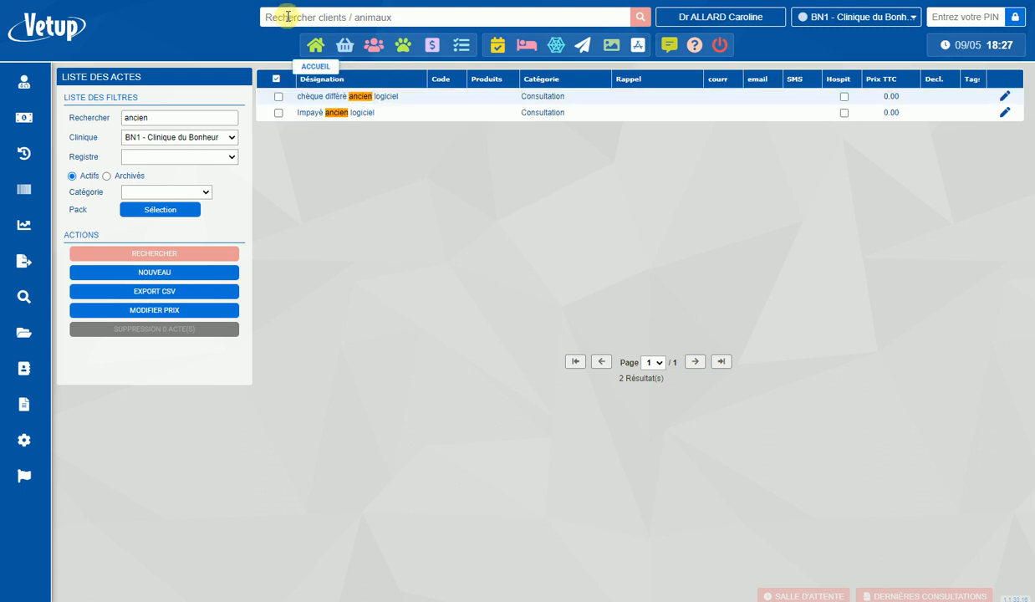
{"action": "type", "text": "hu"}
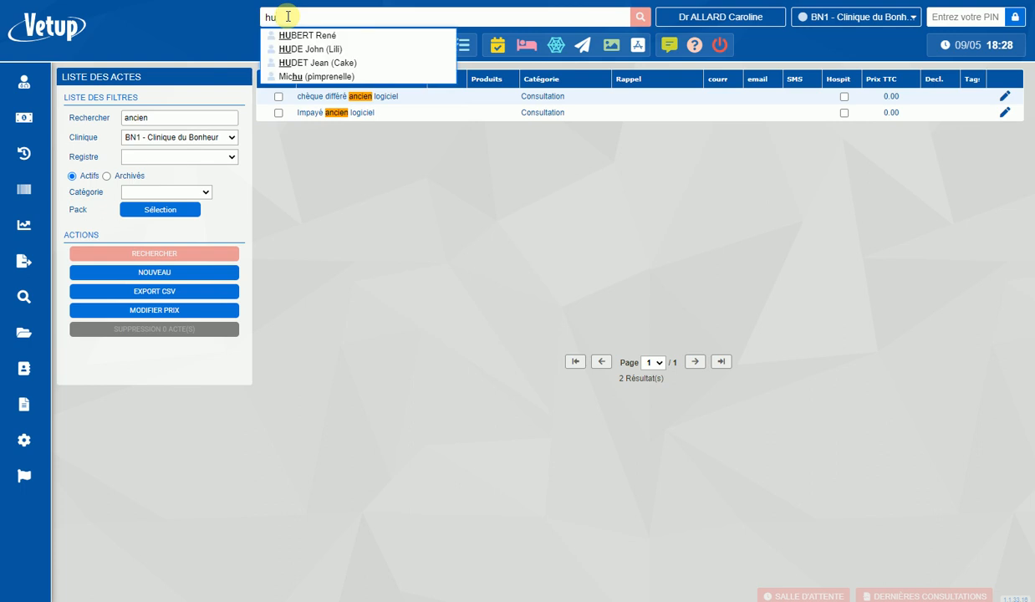
{"action": "left_click", "coordinate": [296, 64]}
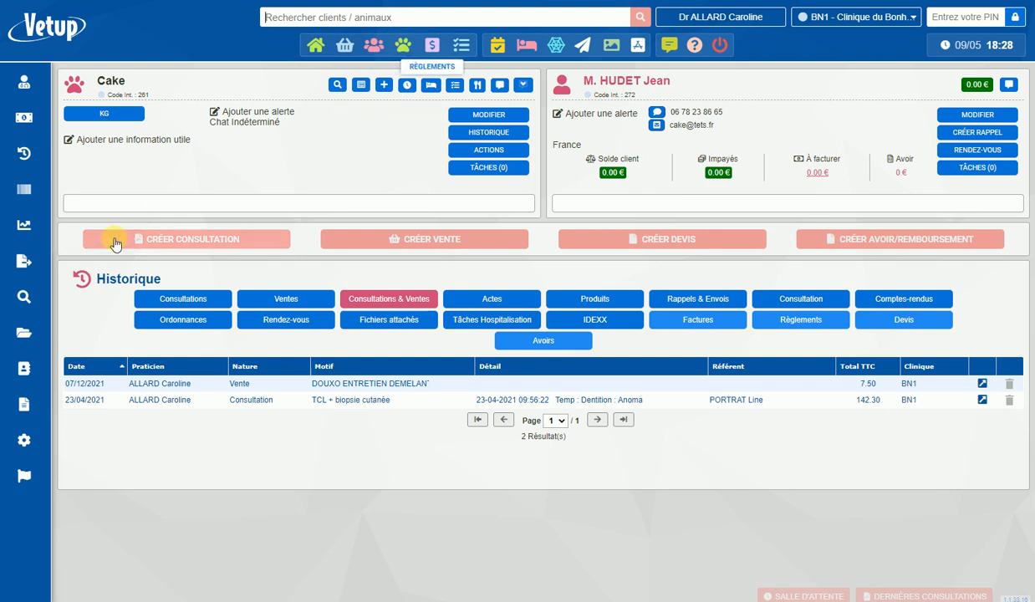
{"action": "left_click", "coordinate": [156, 241]}
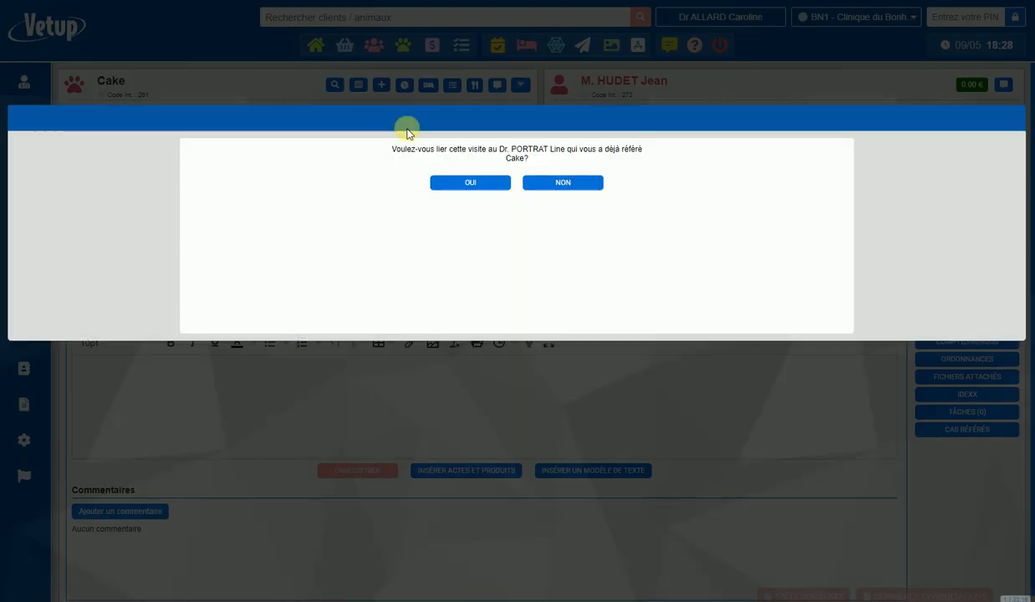
{"action": "left_click", "coordinate": [566, 183]}
Step: Enter "Chèque différé ancien logiciel visite 28/04/2022" as the consultation's reason
{"action": "left_click", "coordinate": [305, 241]}
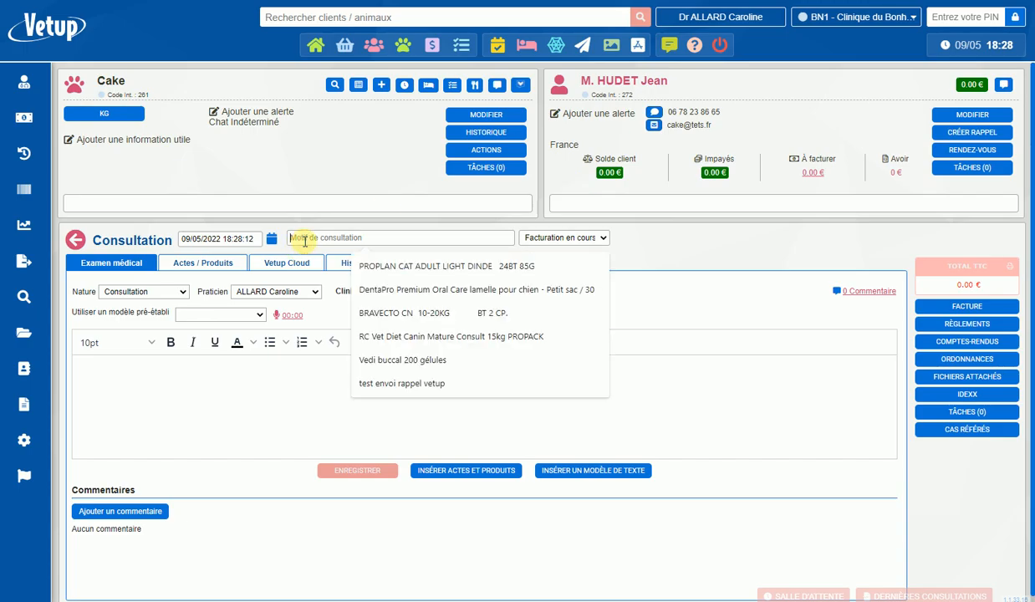
{"action": "type", "text": "Chèque"}
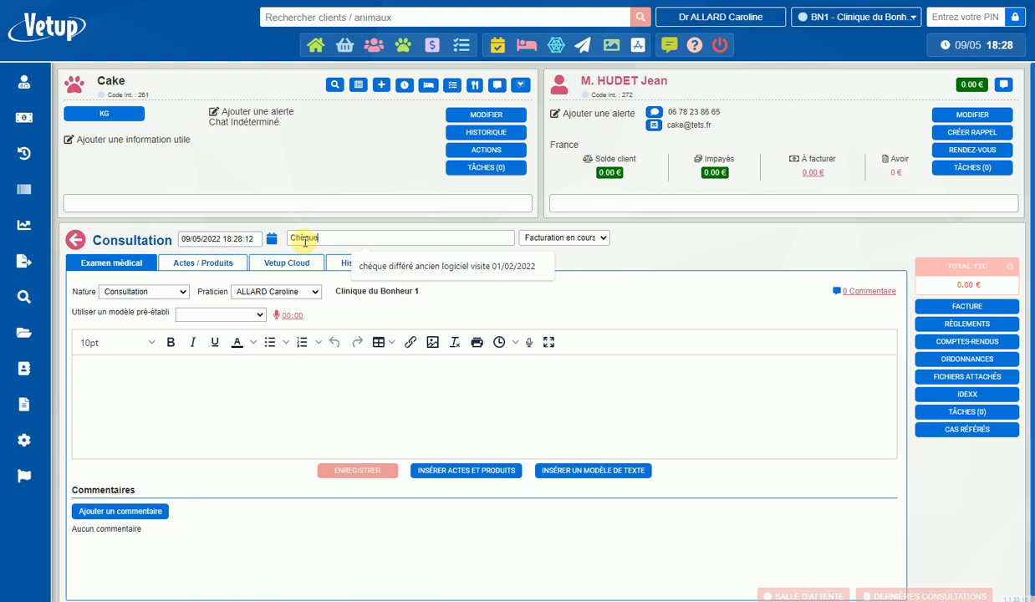
{"action": "type", "text": " différé ancien logiciel visite"}
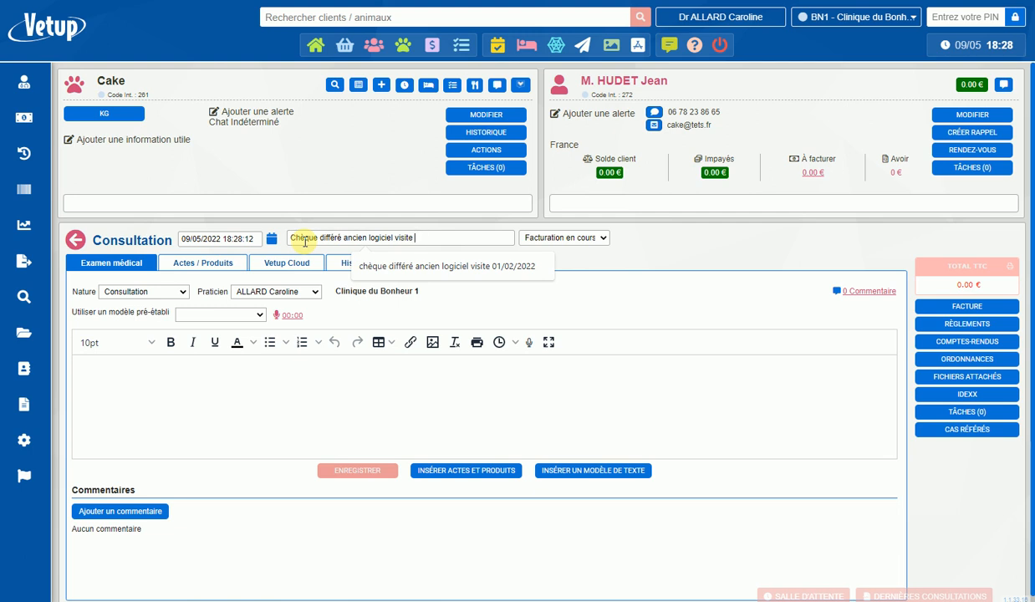
{"action": "type", "text": "28/04/2022"}
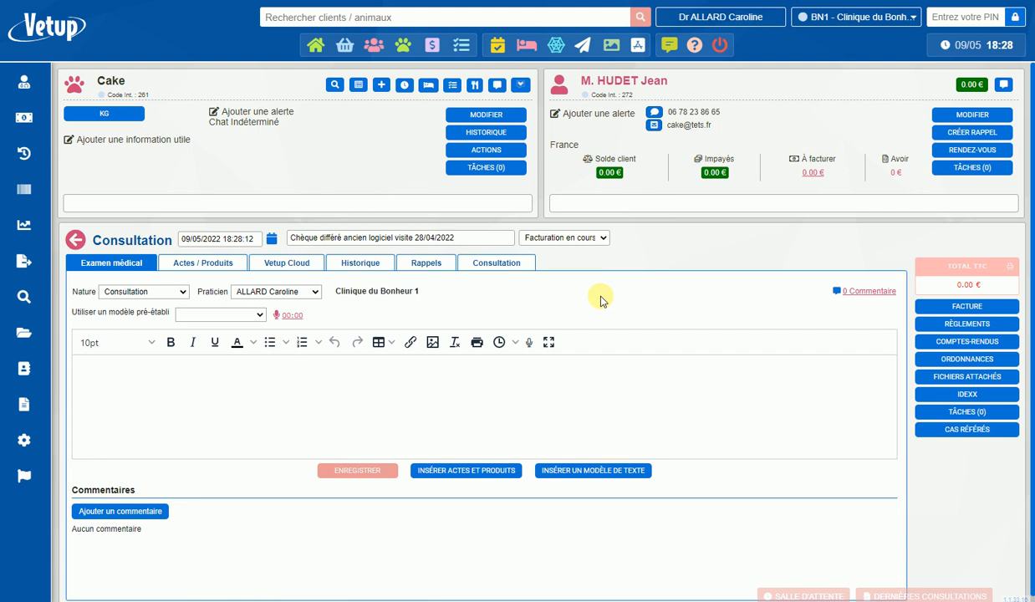
Step: Add the procedure "chèque différé ancien logiciel" to the consultation with a unit price of 82.60 including tax
{"action": "left_click", "coordinate": [183, 267]}
{"action": "left_click", "coordinate": [148, 286]}
{"action": "type", "text": "anci"}
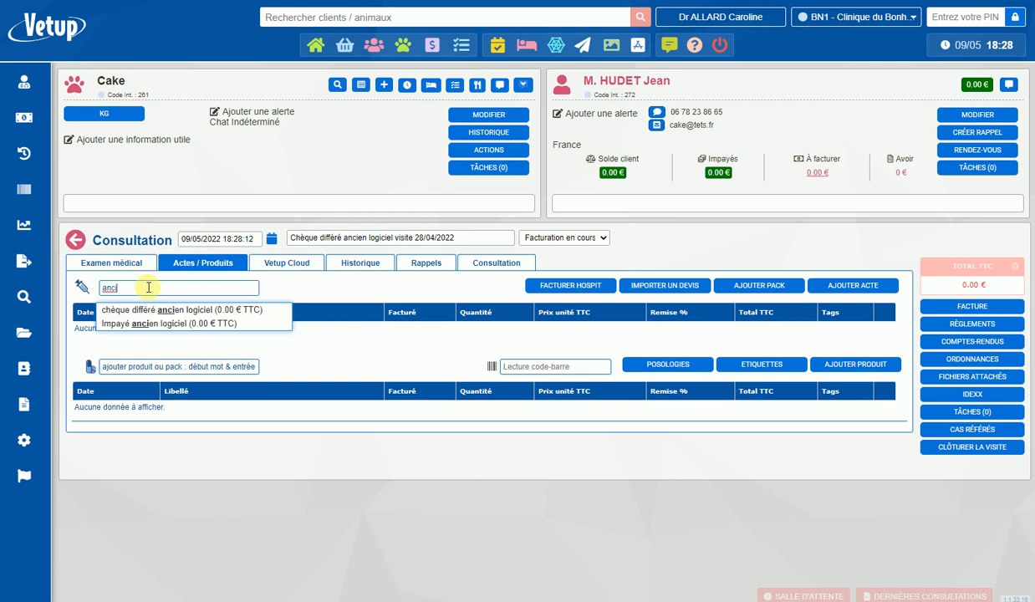
{"action": "left_click", "coordinate": [158, 311]}
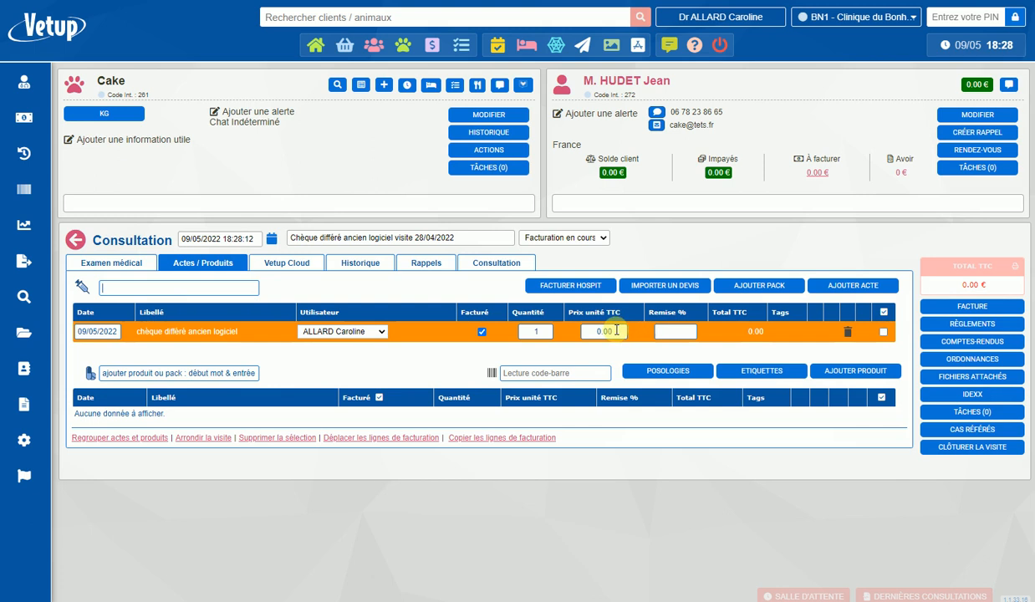
{"action": "left_click", "coordinate": [612, 330]}
{"action": "type", "text": "82.60"}
{"action": "key", "text": "Return"}
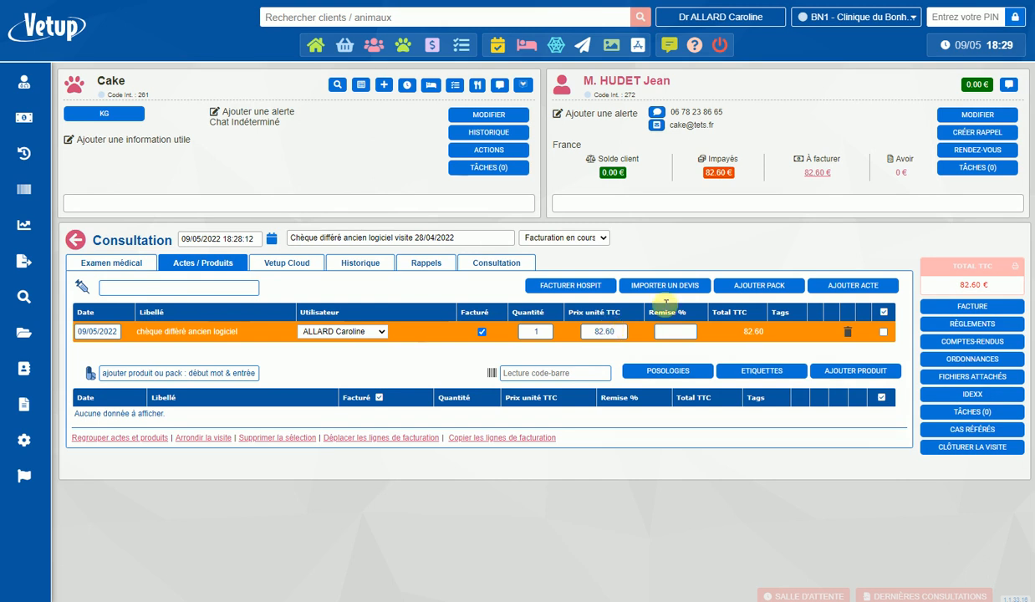
Step: Create the consultation's invoice with the date 28/04/2022 and save it
{"action": "left_click", "coordinate": [972, 307]}
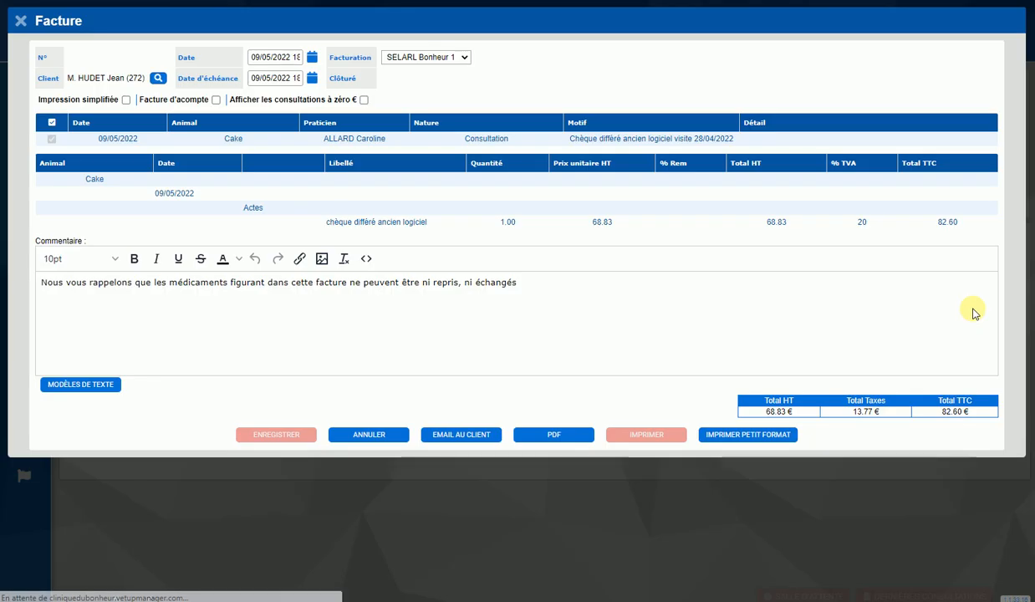
{"action": "left_click", "coordinate": [259, 57]}
{"action": "left_click_drag", "start_coordinate": [285, 57], "coordinate": [307, 57]}
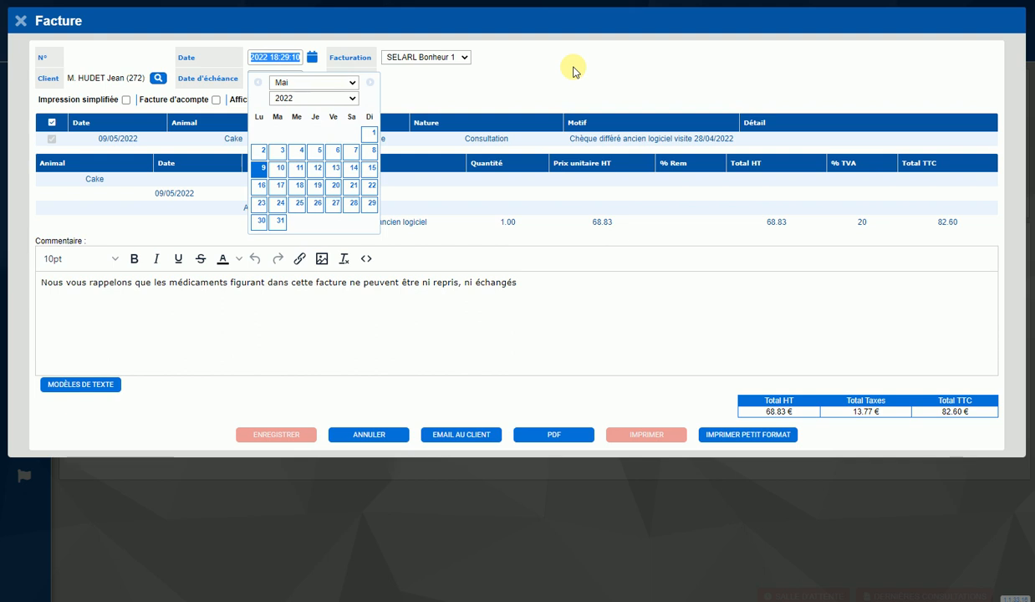
{"action": "type", "text": "28/0"}
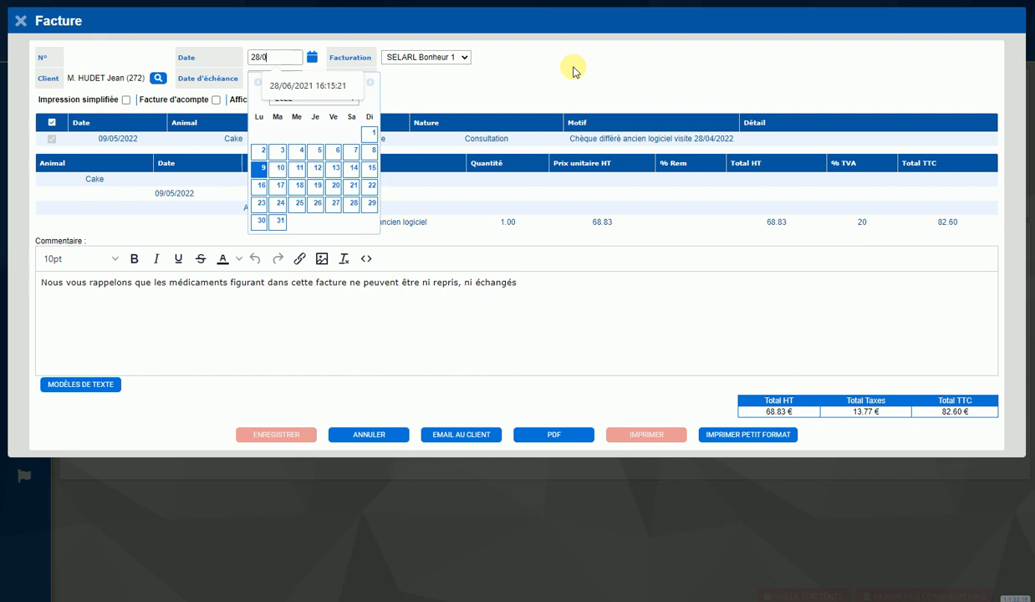
{"action": "type", "text": "4/2022"}
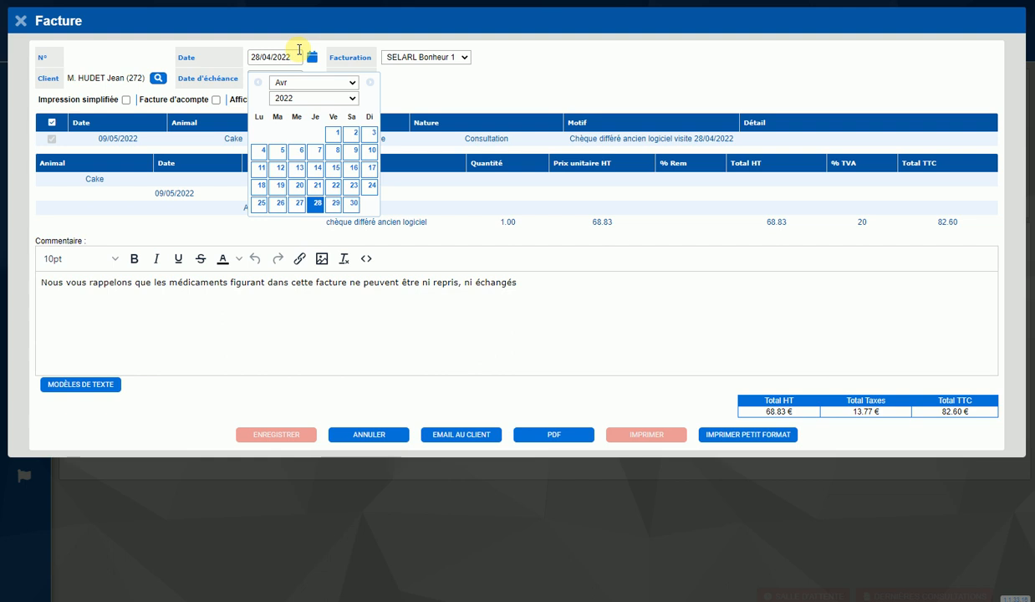
{"action": "left_click", "coordinate": [590, 58]}
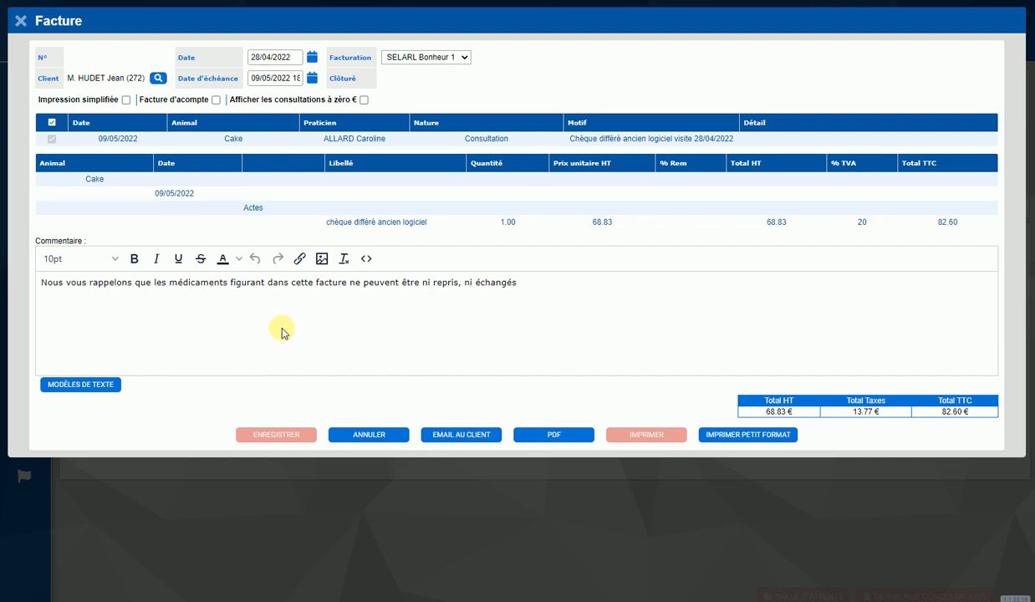
{"action": "left_click", "coordinate": [275, 433]}
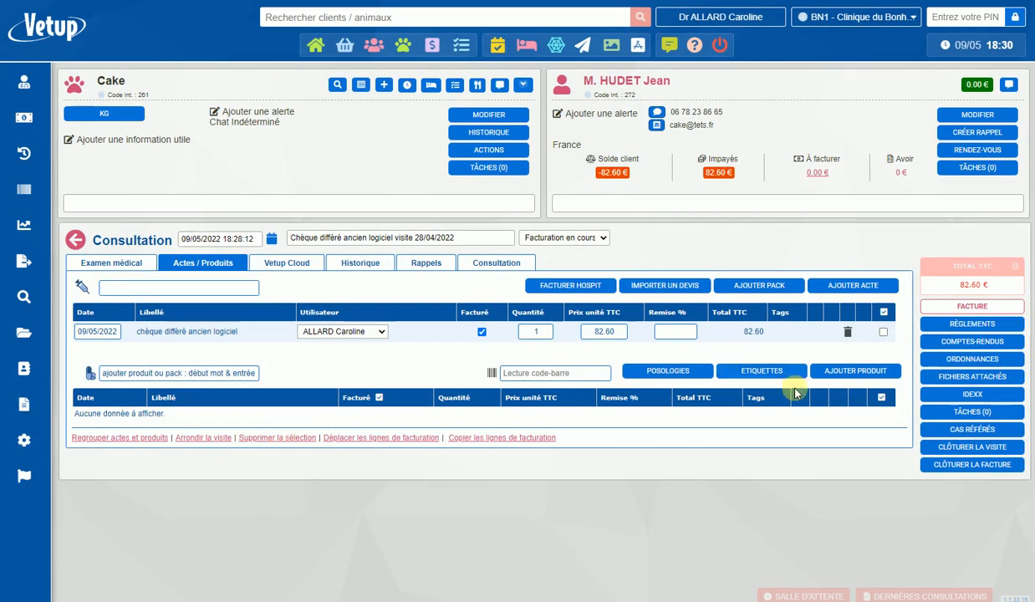
Step: Record a payment for the invoice's full amount with the mode Chèque and confirm saving it
{"action": "left_click", "coordinate": [979, 324]}
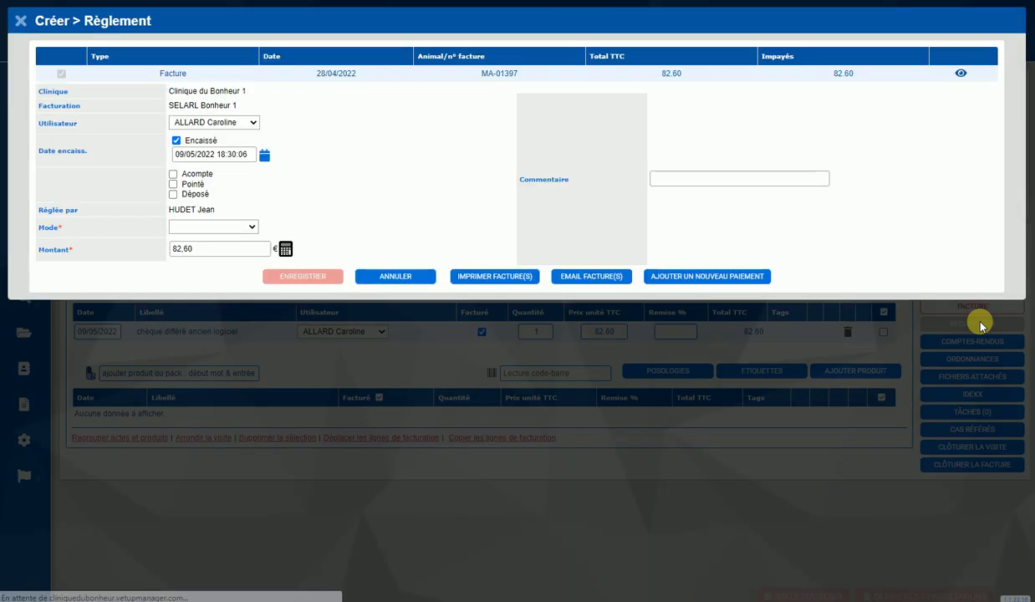
{"action": "left_click", "coordinate": [208, 227]}
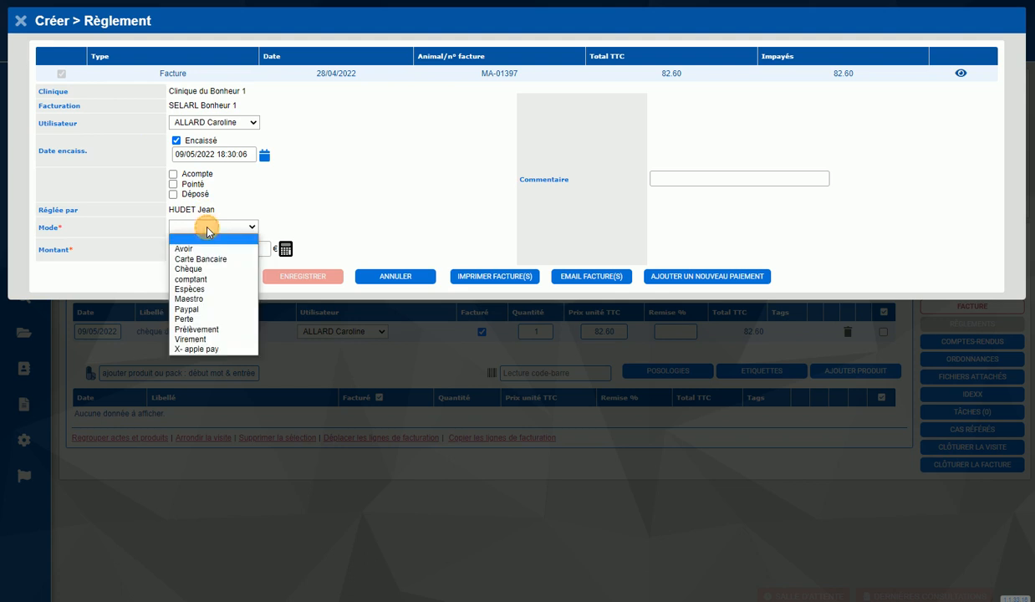
{"action": "left_click", "coordinate": [193, 272]}
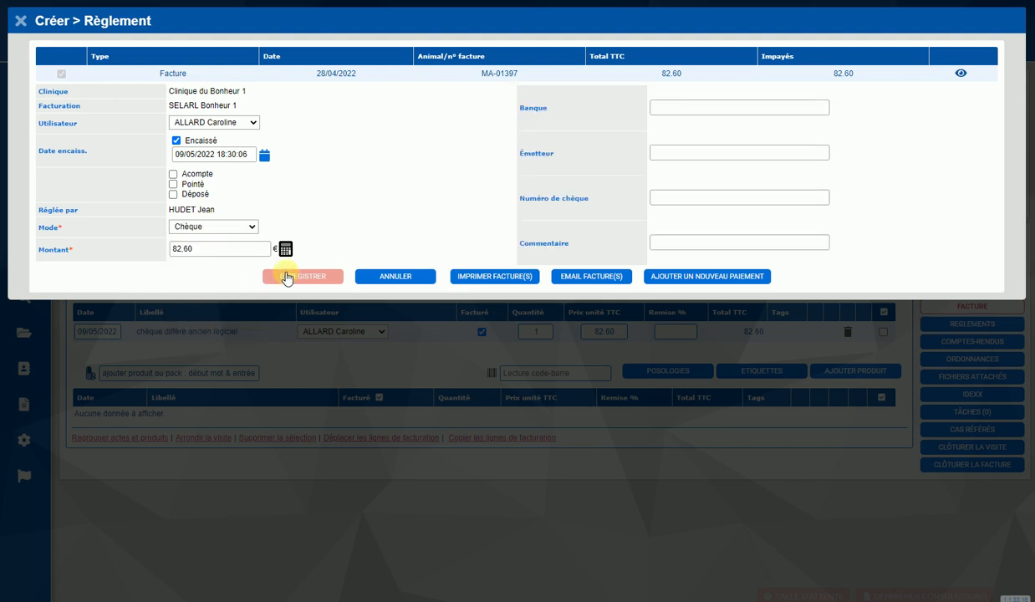
{"action": "left_click", "coordinate": [300, 278]}
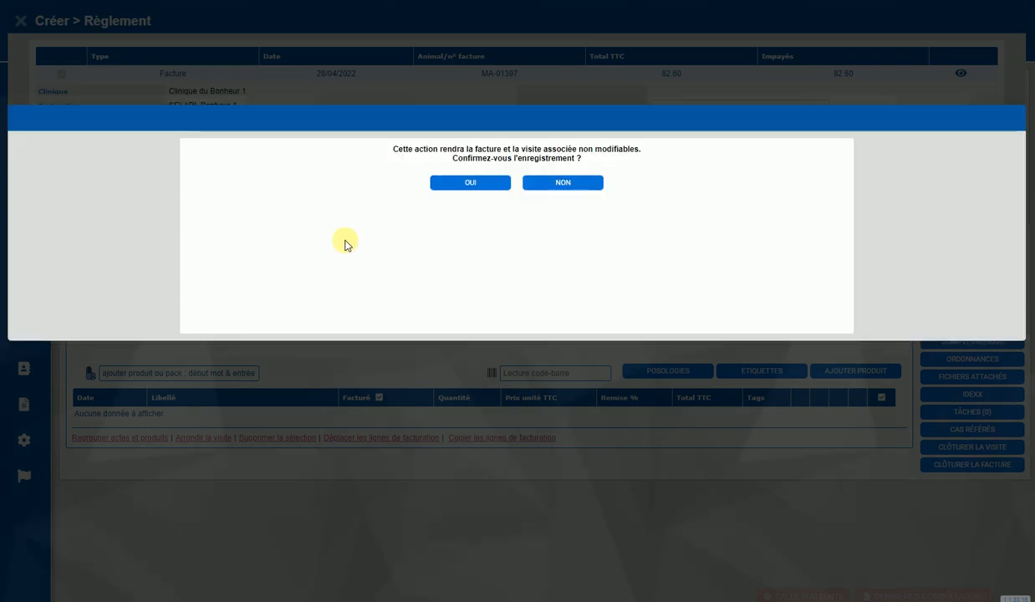
{"action": "left_click", "coordinate": [484, 183]}
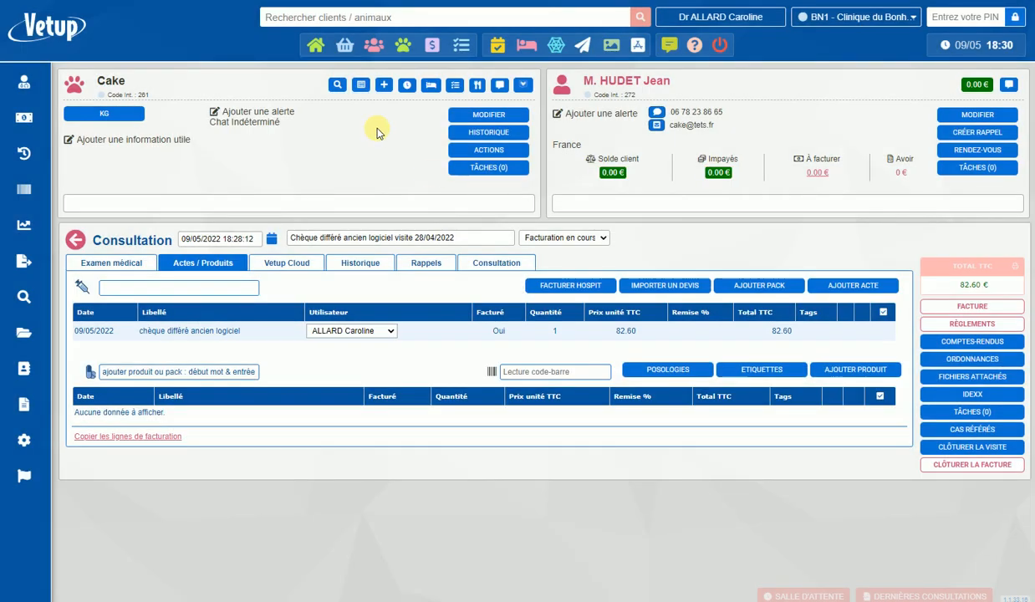
Step: Open the list of payments (Règlements) and check the row of the new cheque payment
{"action": "left_click", "coordinate": [432, 46]}
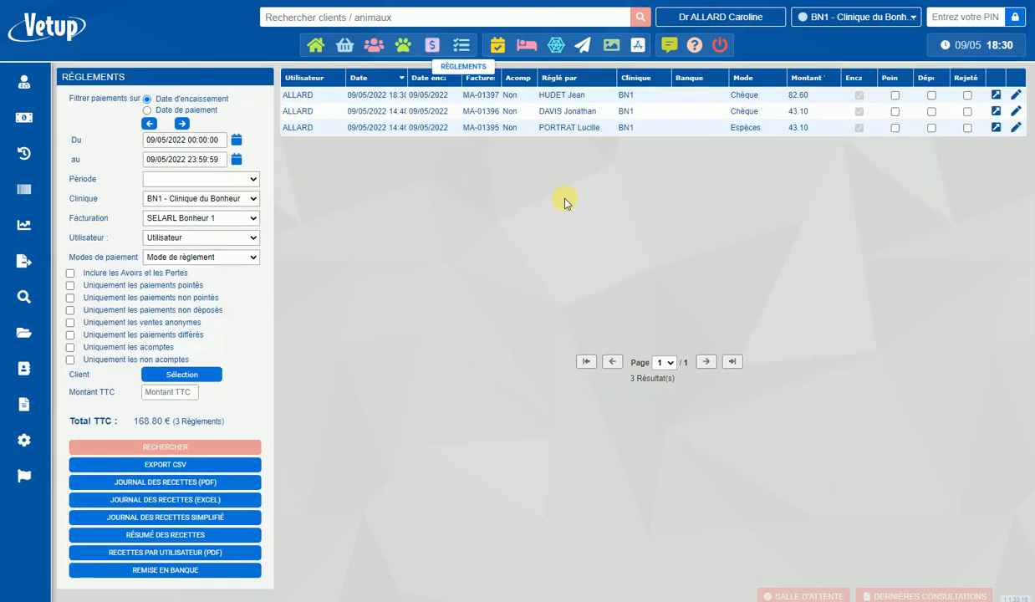
{"action": "left_click", "coordinate": [712, 97]}
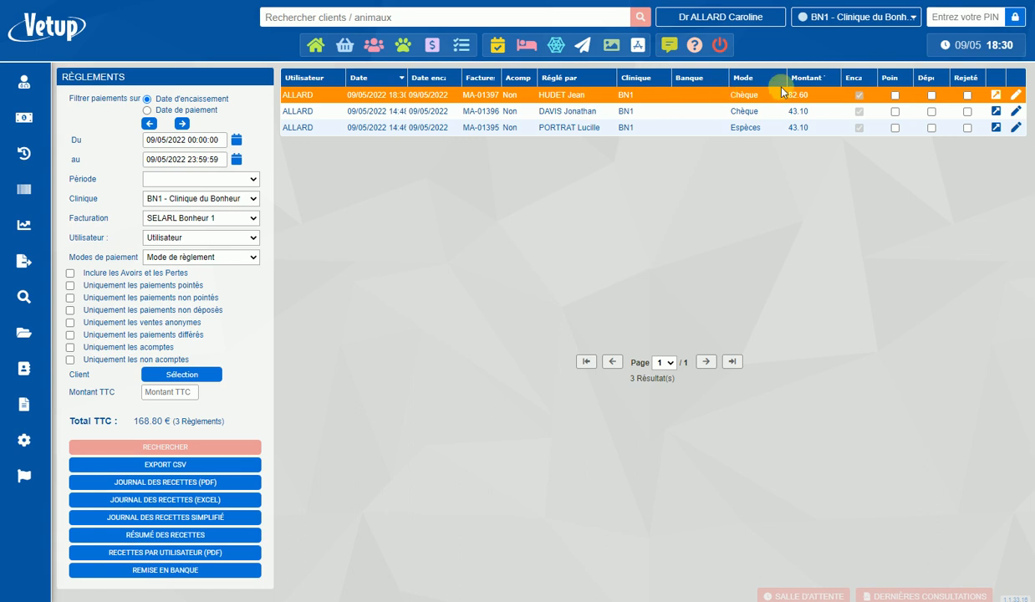